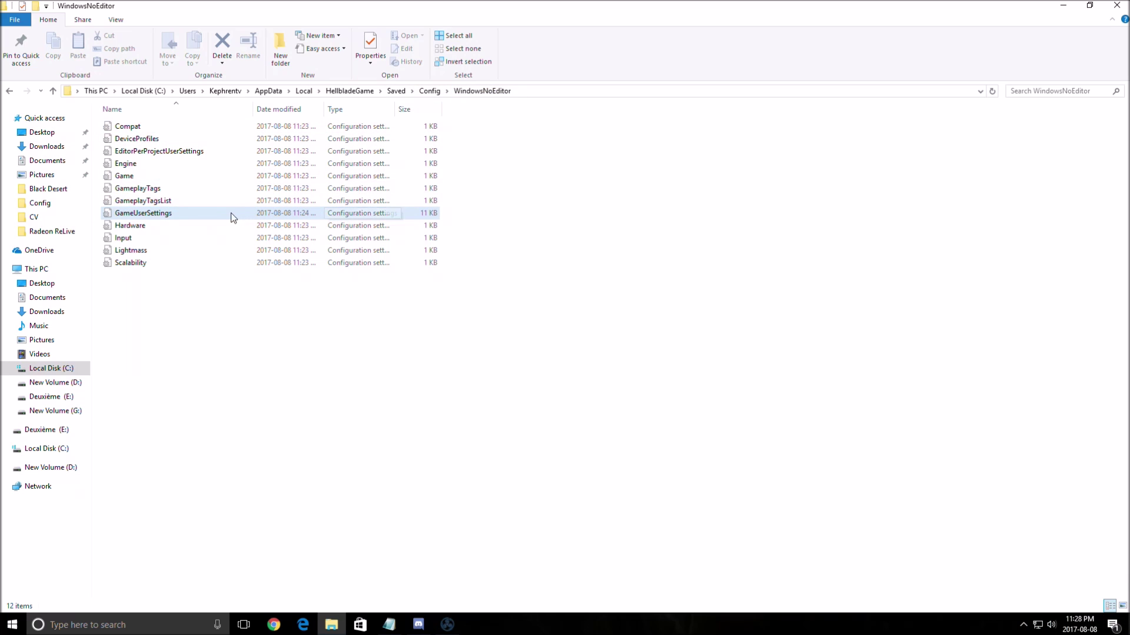
Step: Select the 11 KB GameUserSettings file in the WindowsNoEditor config folder
left_click(154, 216)
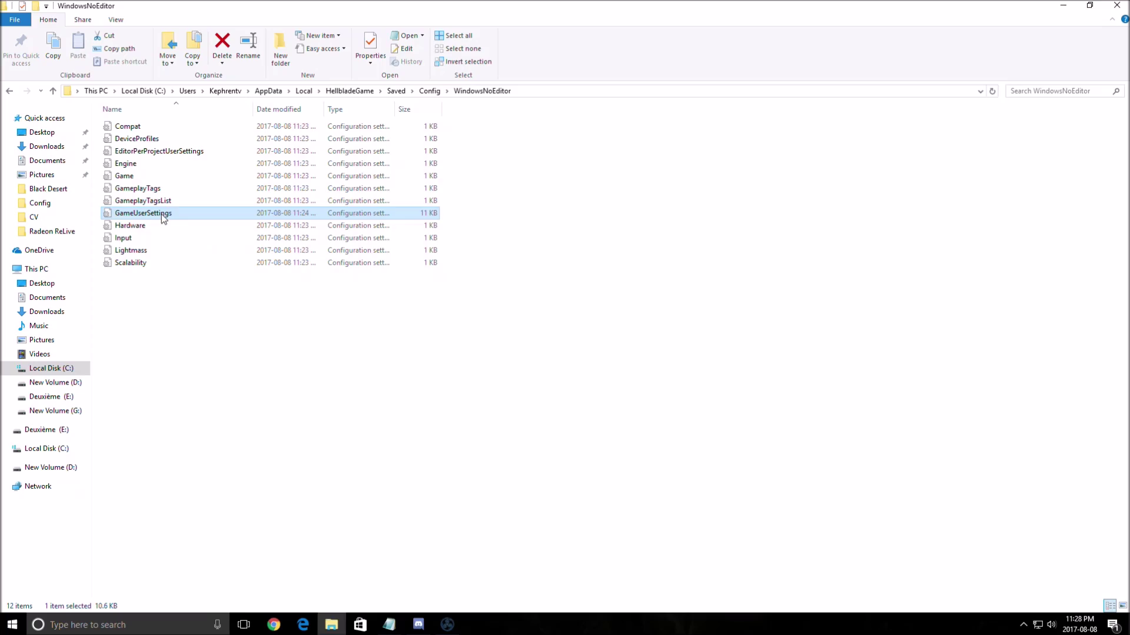
Step: Open GameUserSettings in Notepad and highlight the ScalabilityGroups sg quality lines
double_click(161, 214)
left_click_drag(648, 56, 269, 69)
scroll(543, 243, "down", 5)
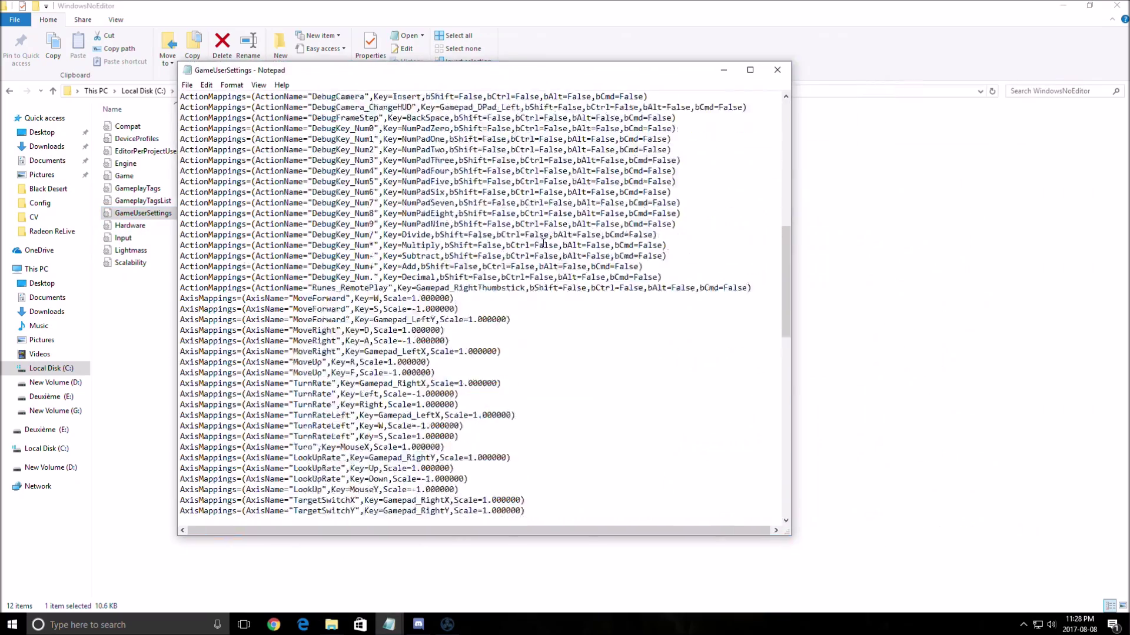
scroll(543, 243, "down", 10)
scroll(529, 247, "up", 15)
scroll(500, 253, "down", 20)
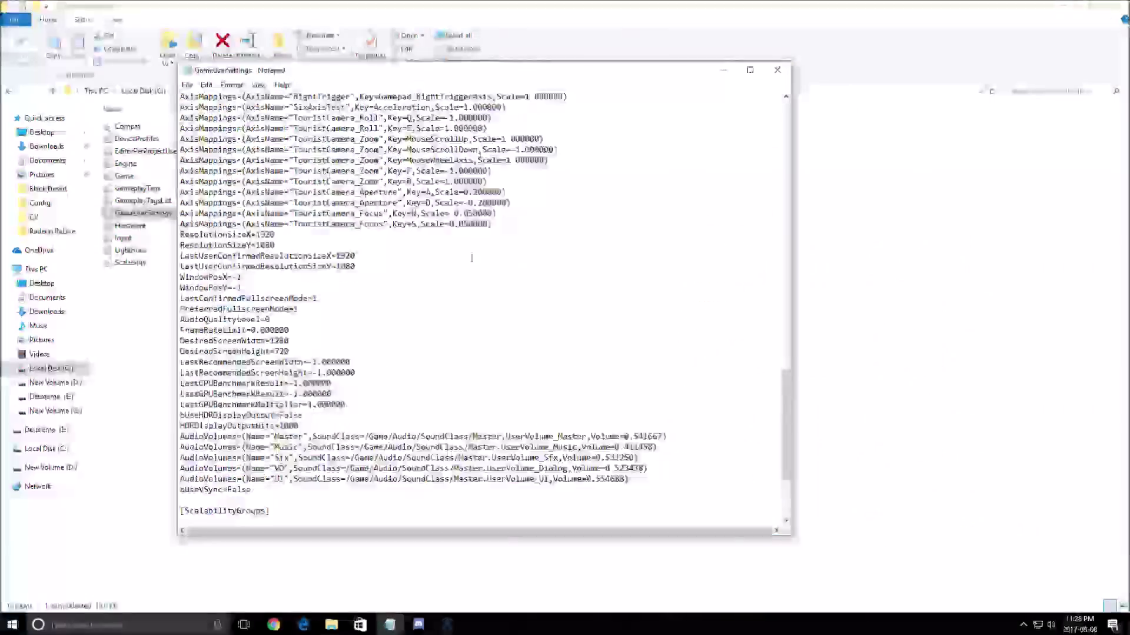
scroll(471, 258, "down", 4)
mouse_move(181, 372)
left_mouse_down()
mouse_move(235, 389)
mouse_move(383, 473)
left_mouse_up()
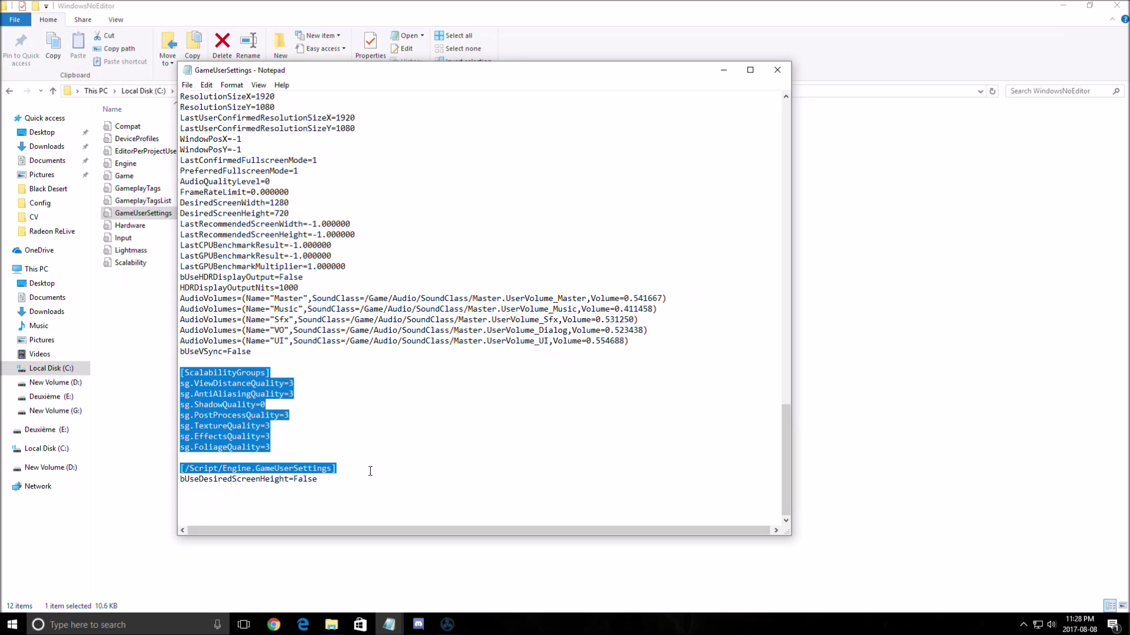
left_click(181, 383)
left_click_drag(181, 383, 310, 457)
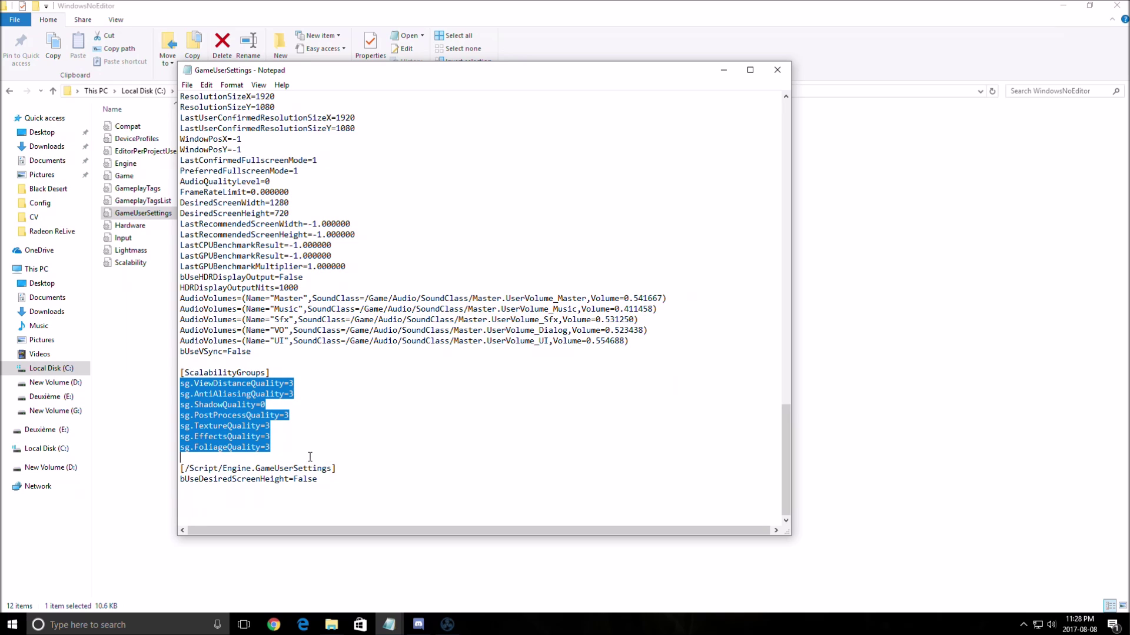
left_click(313, 423)
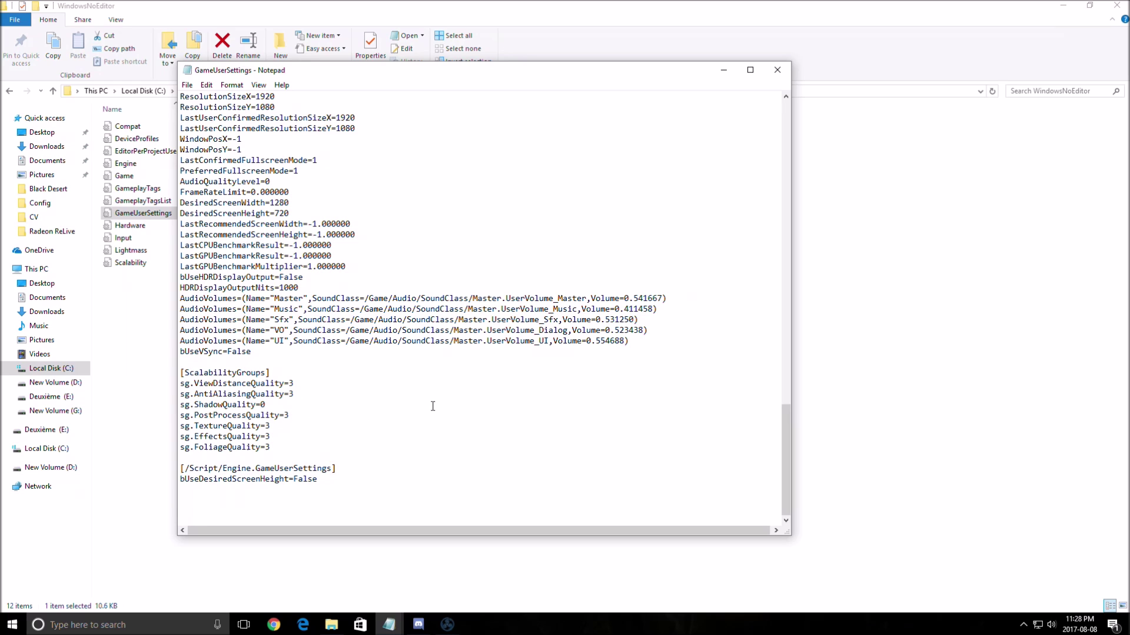
Step: Inspect the FrameRateLimit=0.000000 line near the top of the file
scroll(413, 409, "up", 1)
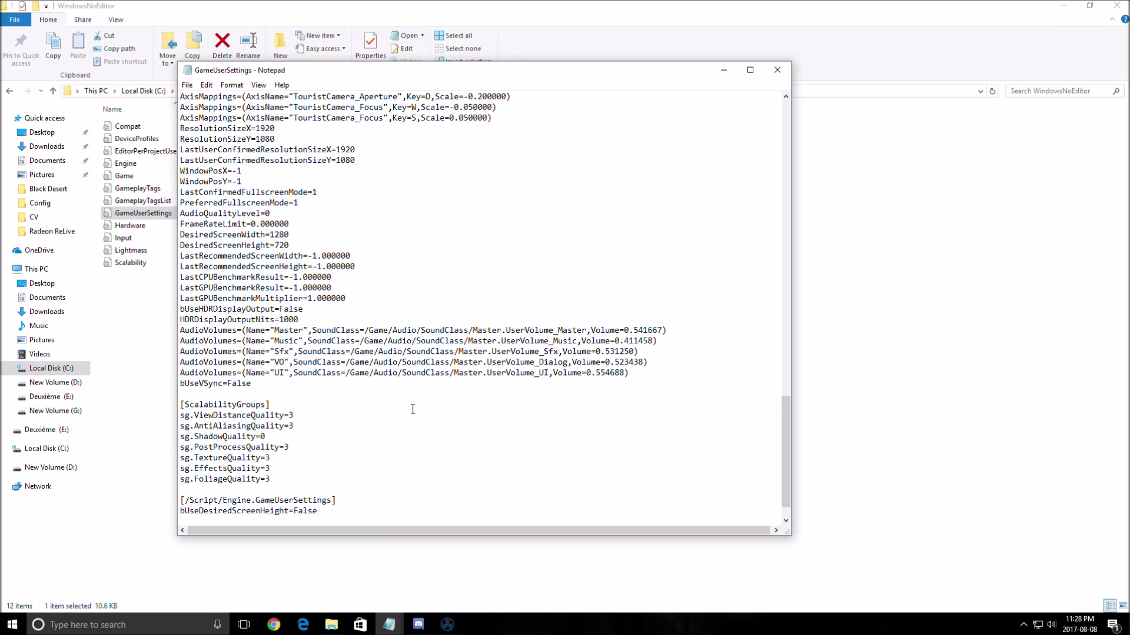
scroll(413, 409, "up", 1)
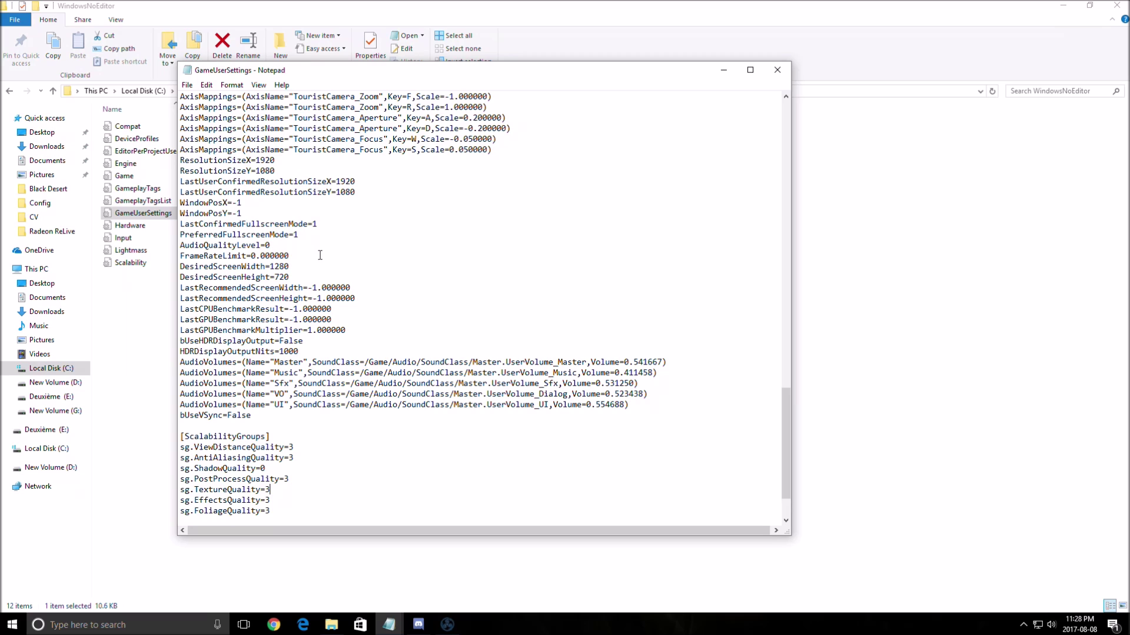
left_click_drag(320, 254, 177, 252)
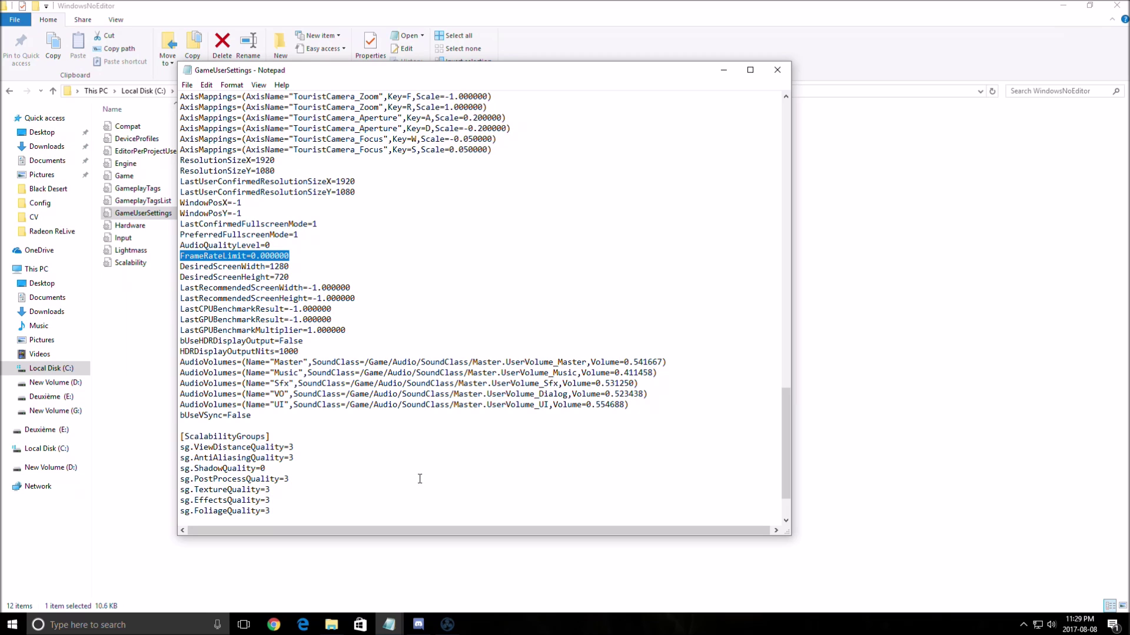
left_click(393, 319)
scroll(406, 320, "up", 15)
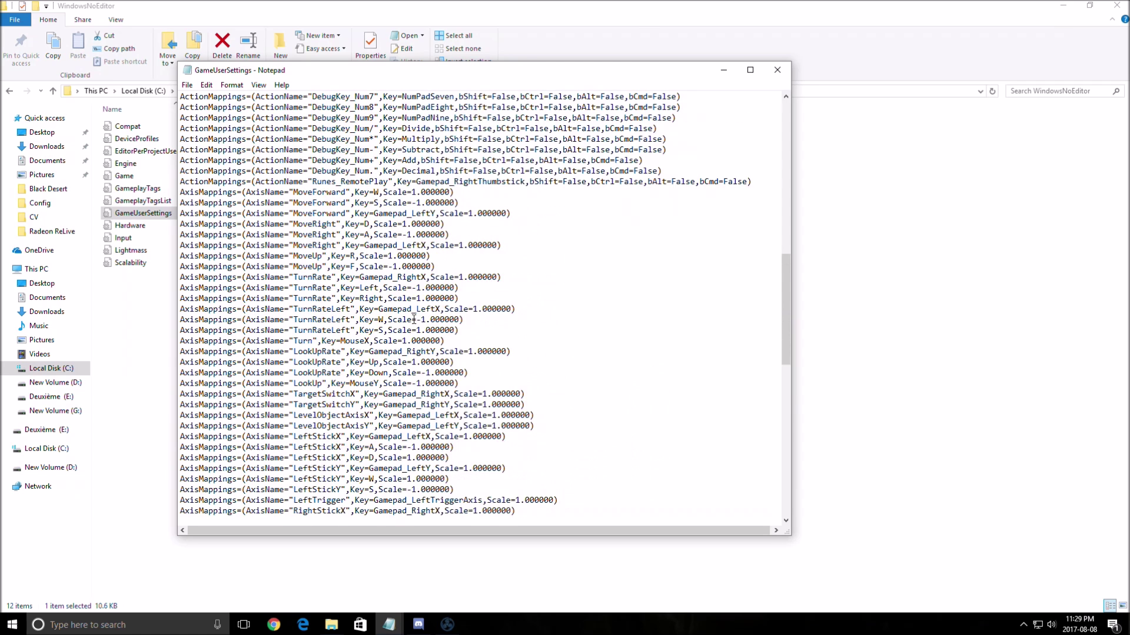
scroll(414, 319, "down", 15)
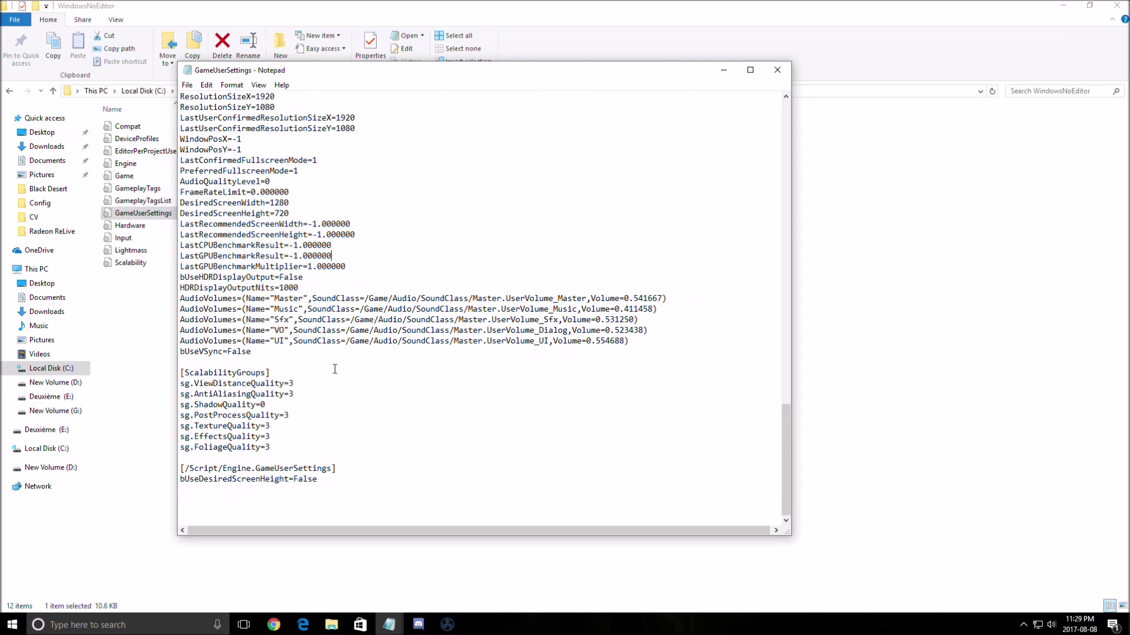
Step: Put Notepad away, return to the game's Graphics settings, and set Shadows to Low
left_click(722, 76)
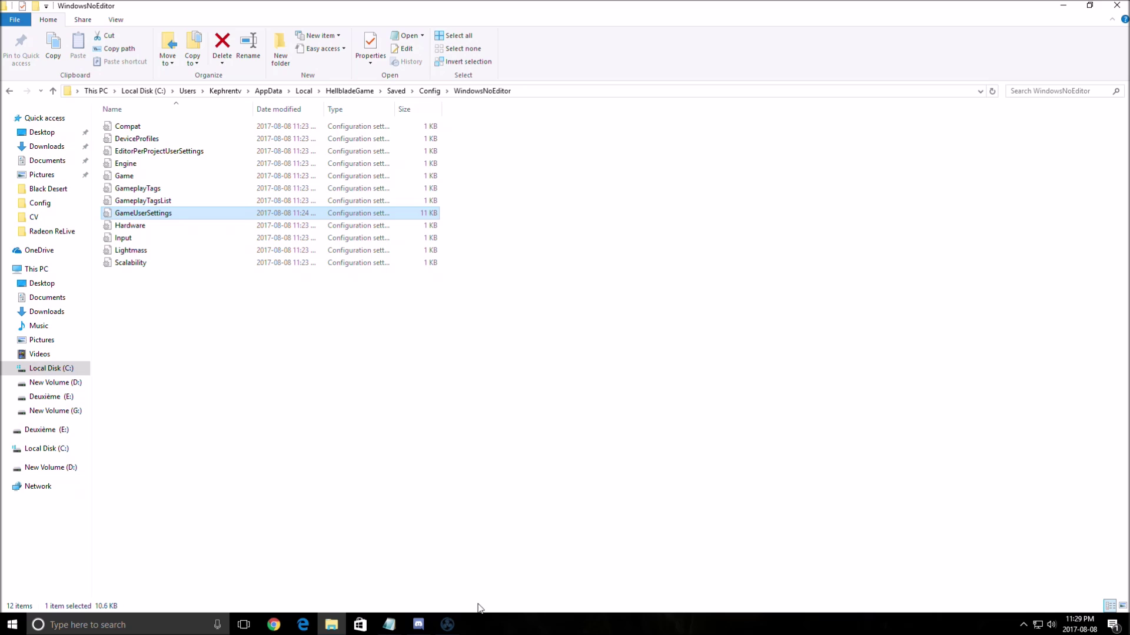
left_click(452, 625)
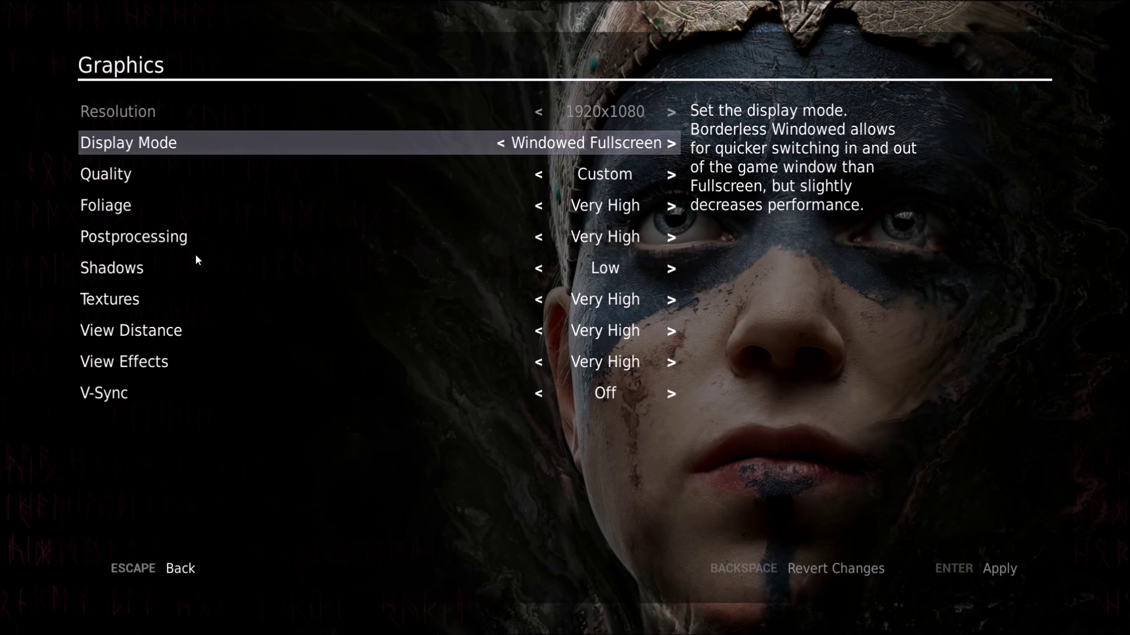
left_click(647, 280)
left_click(623, 280)
left_click(618, 280)
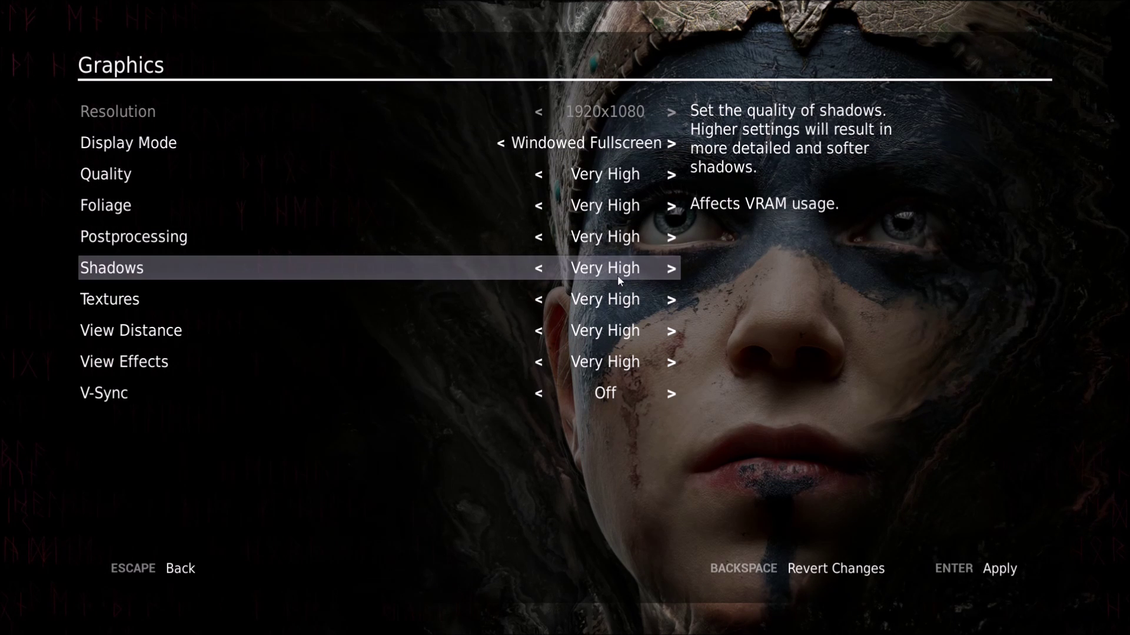
left_click(542, 267)
left_click(541, 268)
left_click(542, 267)
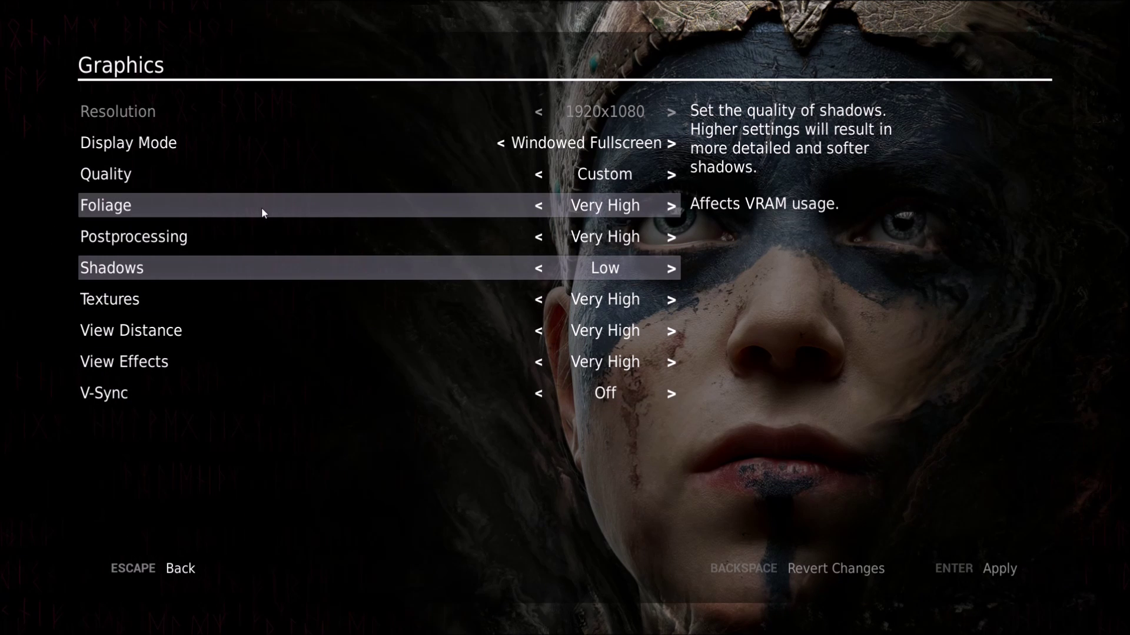
Step: Drop Foliage and Postprocessing one level each, from Very High to High
left_click(539, 205)
left_click(540, 234)
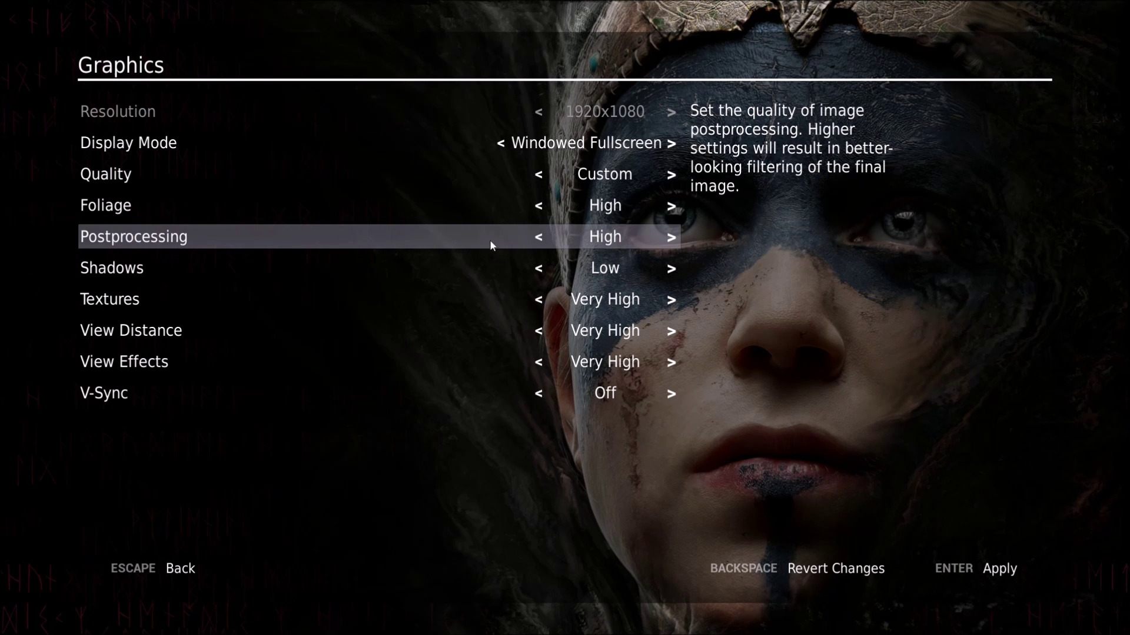
Step: Drop Foliage and Postprocessing one more level each, from High to Medium
left_click(538, 206)
left_click(538, 236)
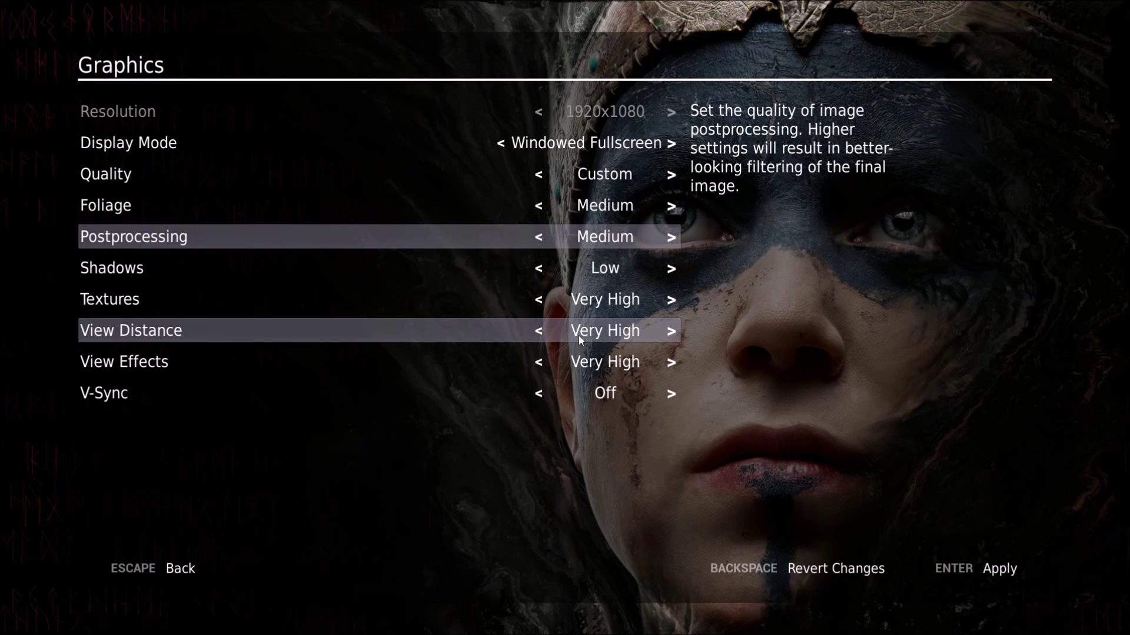
Step: Adjust View Distance with its arrows until it settles on Medium
left_click(539, 331)
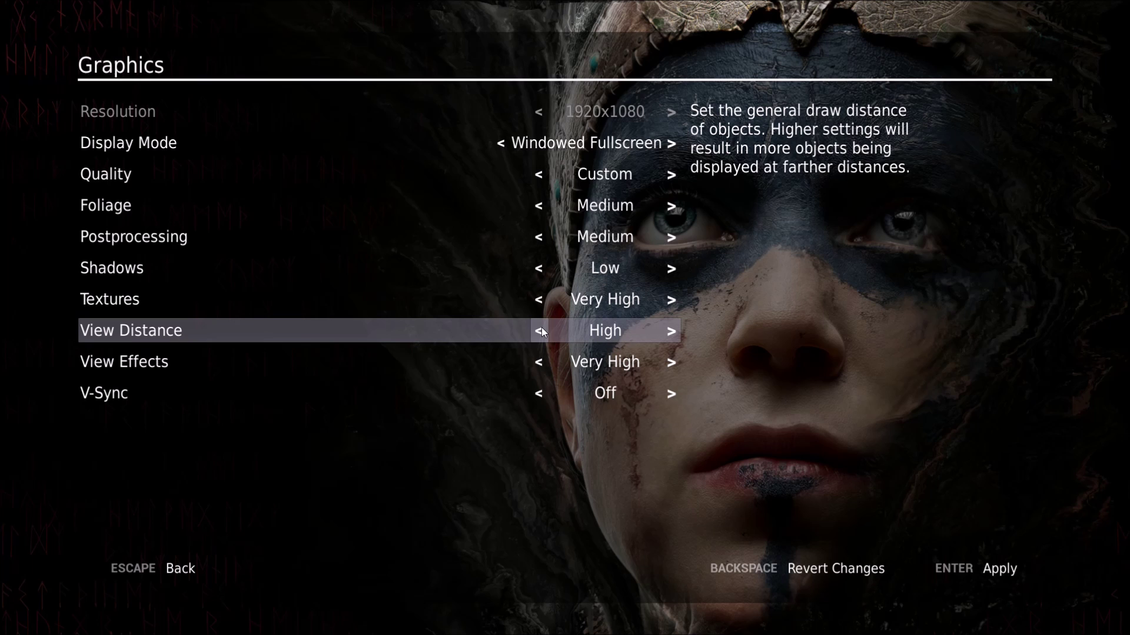
left_click(541, 332)
left_click(550, 336)
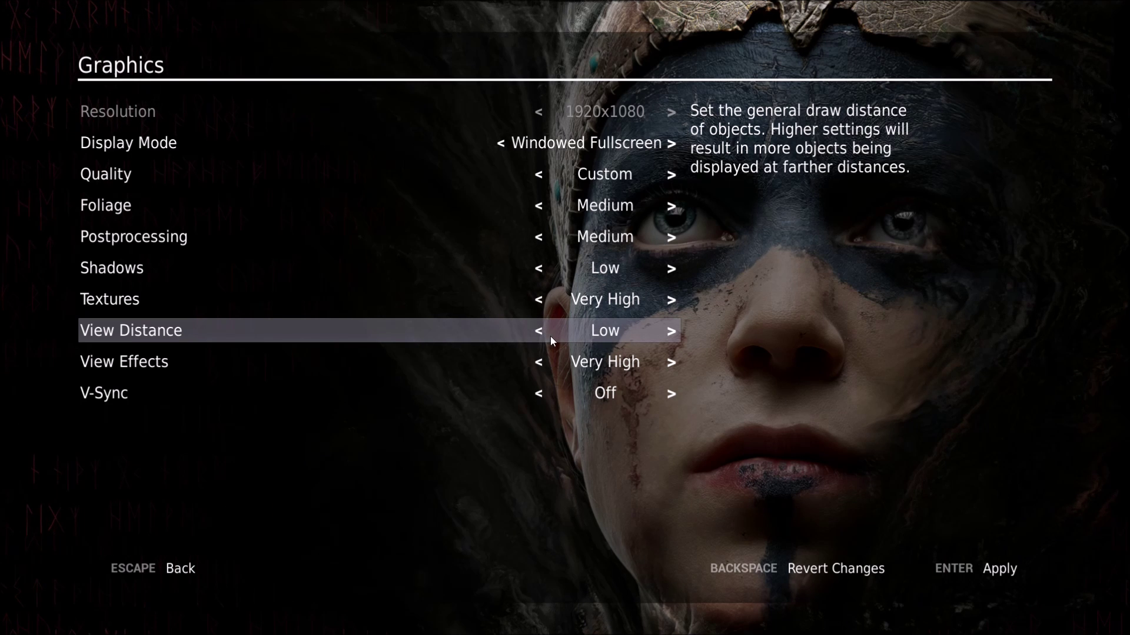
left_click(670, 332)
left_click(670, 333)
left_click(671, 333)
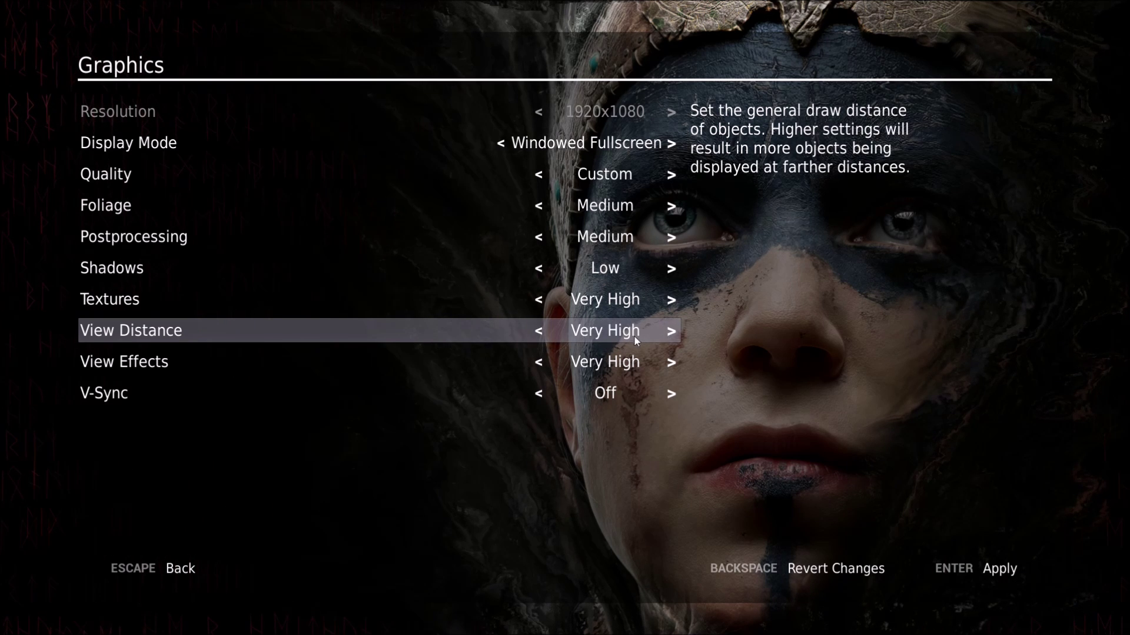
left_click(540, 333)
left_click(539, 332)
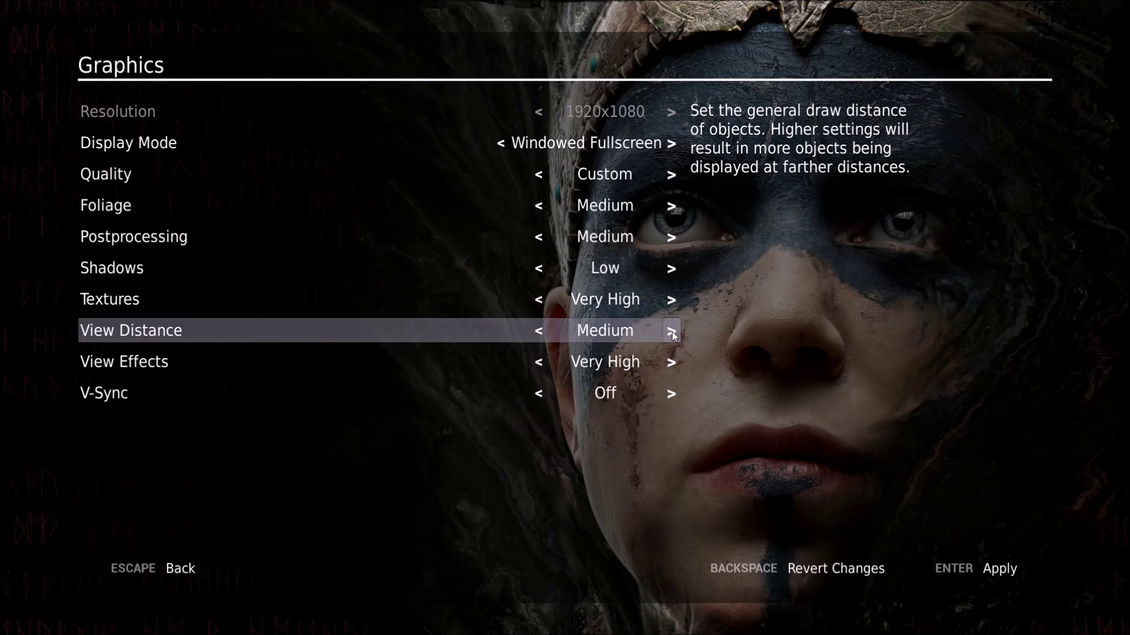
left_click(671, 333)
left_click(544, 334)
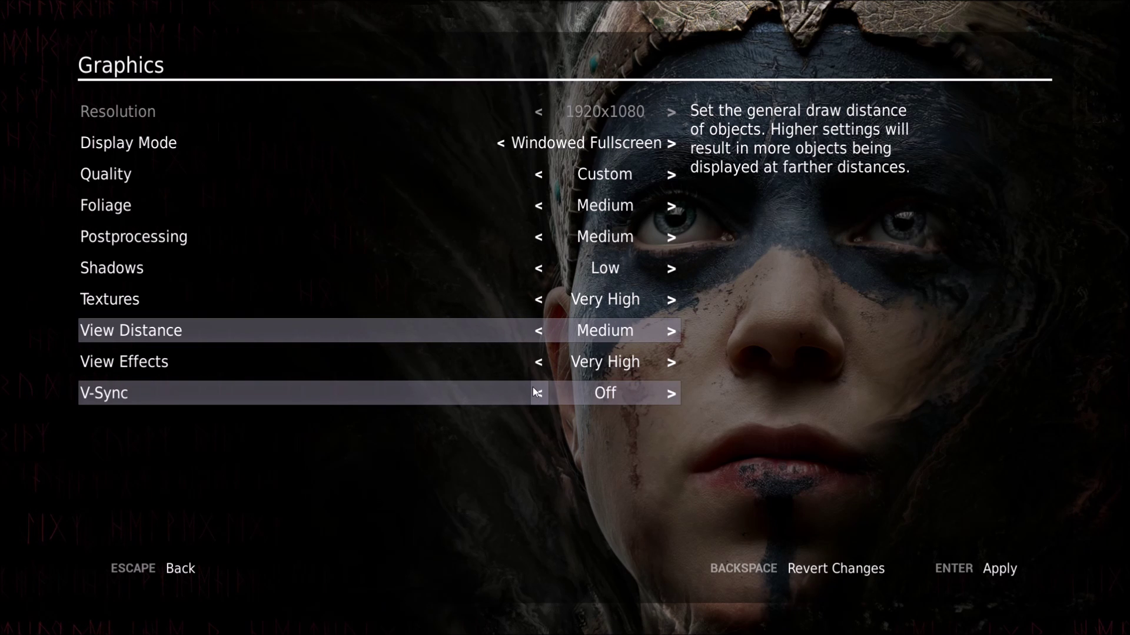